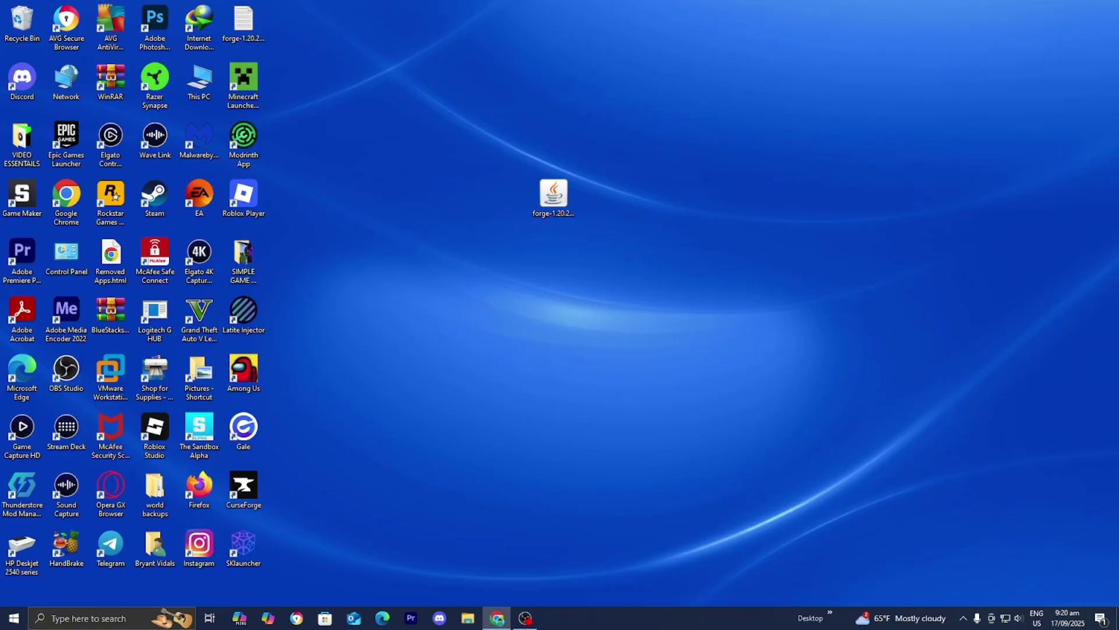
Move the Forge 1.20.2 installer jar lower on the desktop and start Minecraft Launcher
{"action": "left_click_drag", "start_coordinate": [549, 203], "coordinate": [549, 262]}
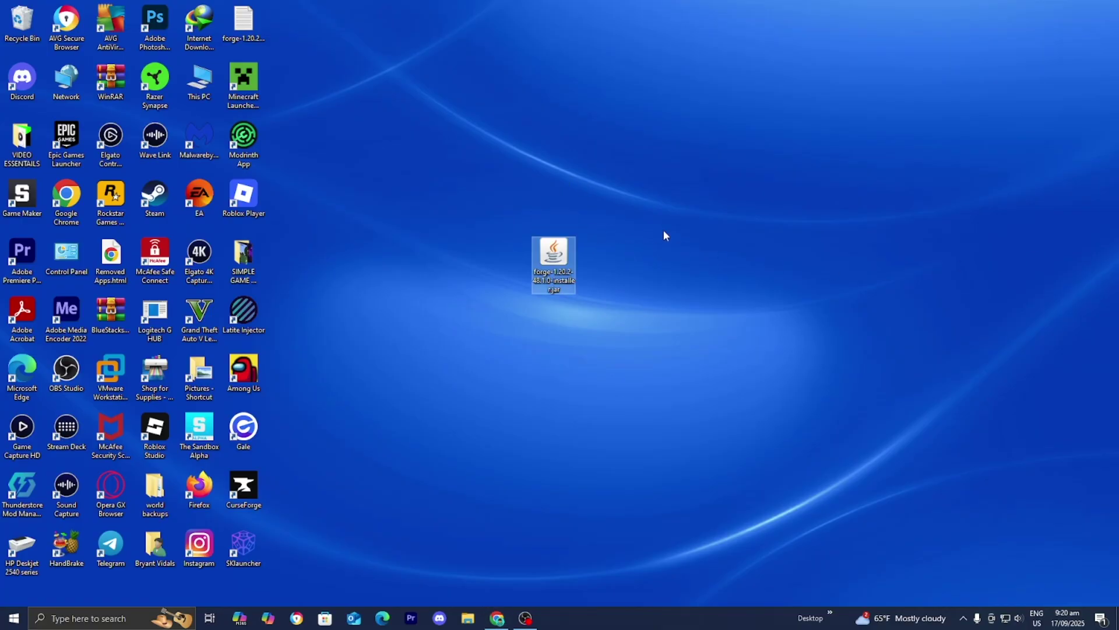
{"action": "mouse_move", "coordinate": [554, 263]}
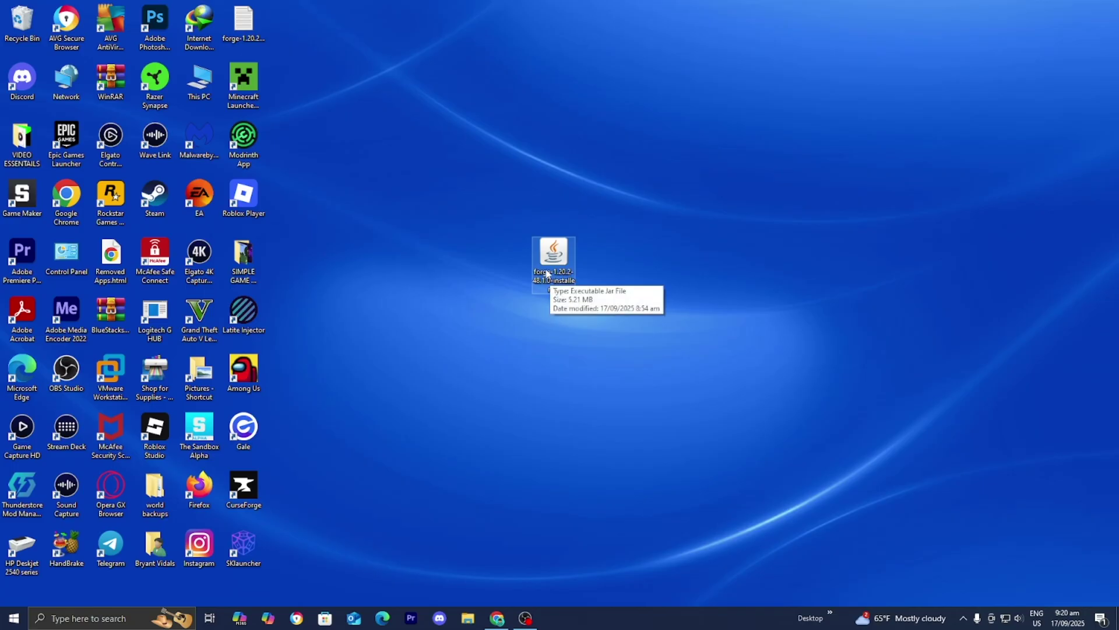
{"action": "left_click", "coordinate": [471, 264]}
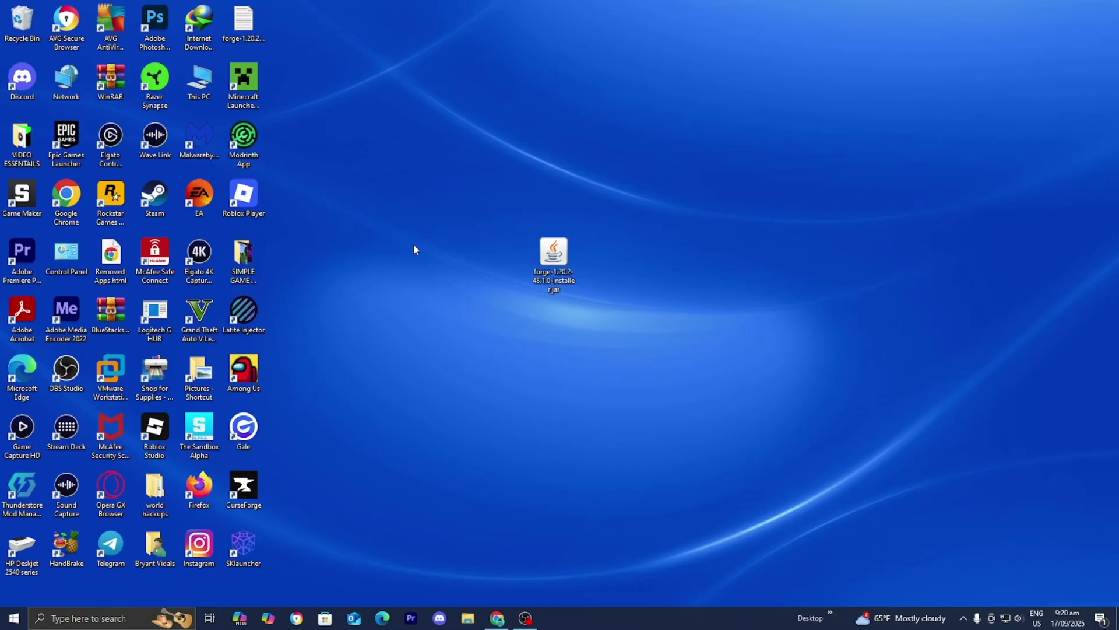
{"action": "double_click", "coordinate": [245, 70]}
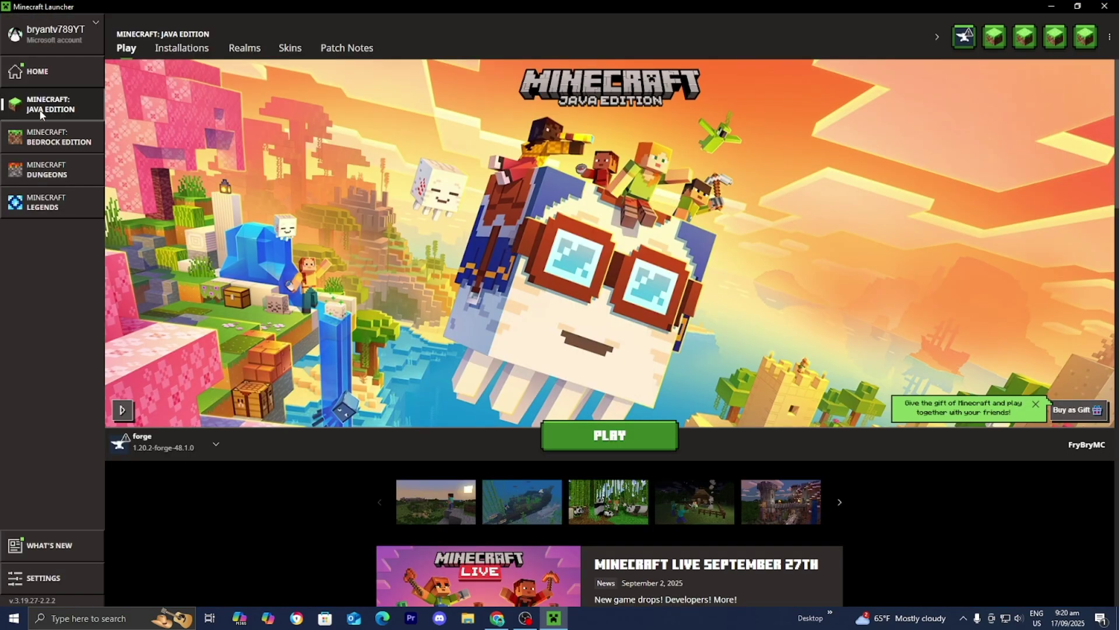
{"action": "left_click", "coordinate": [149, 445]}
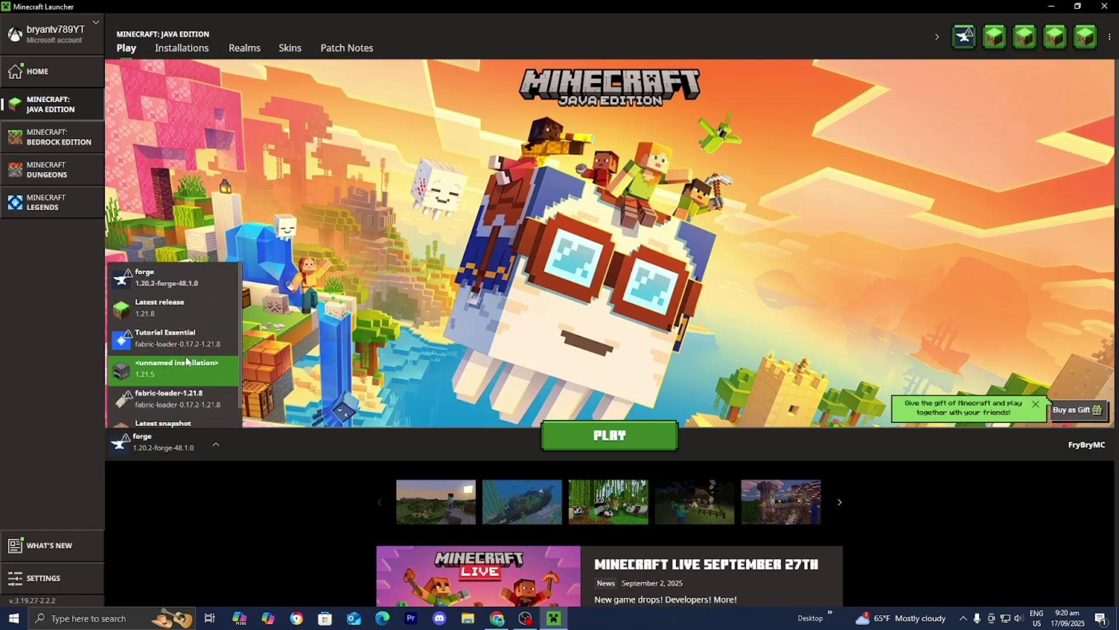
{"action": "scroll", "coordinate": [187, 360], "scroll_direction": "down", "scroll_amount": 1}
{"action": "left_click", "coordinate": [322, 325]}
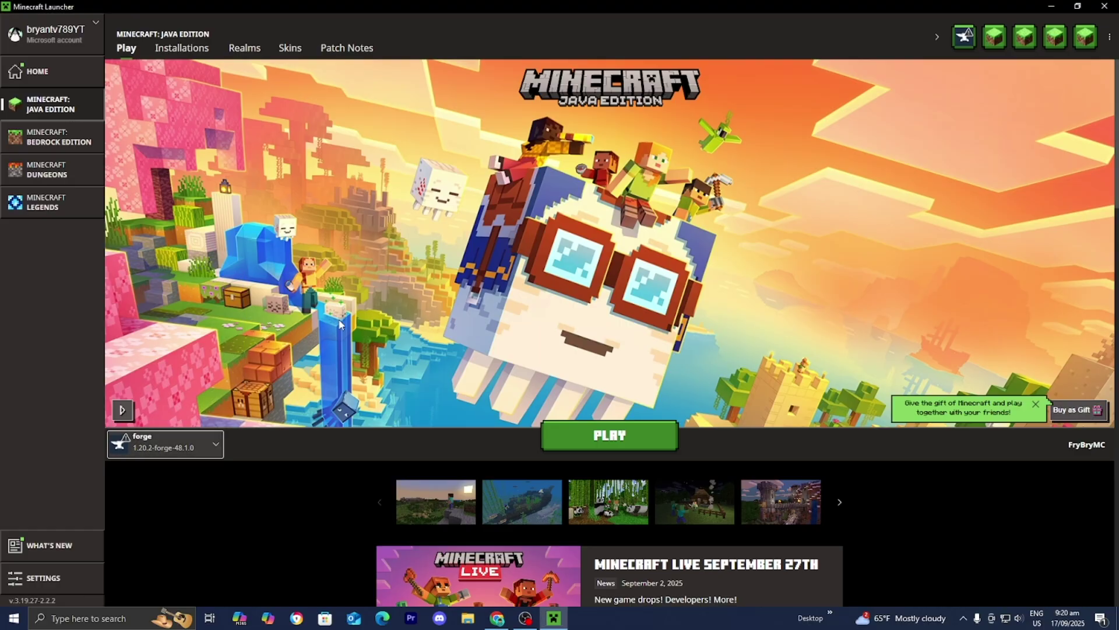
Add a release 1.20.2 installation, install and run it, then close the game window
{"action": "left_click", "coordinate": [202, 50]}
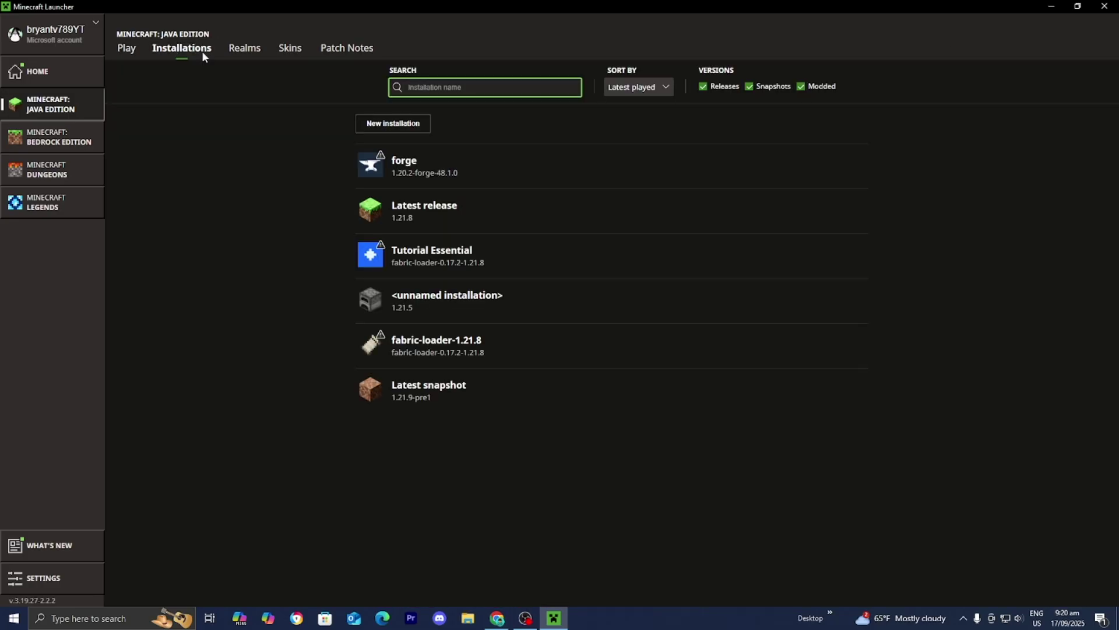
{"action": "left_click", "coordinate": [390, 123]}
{"action": "left_click", "coordinate": [466, 178]}
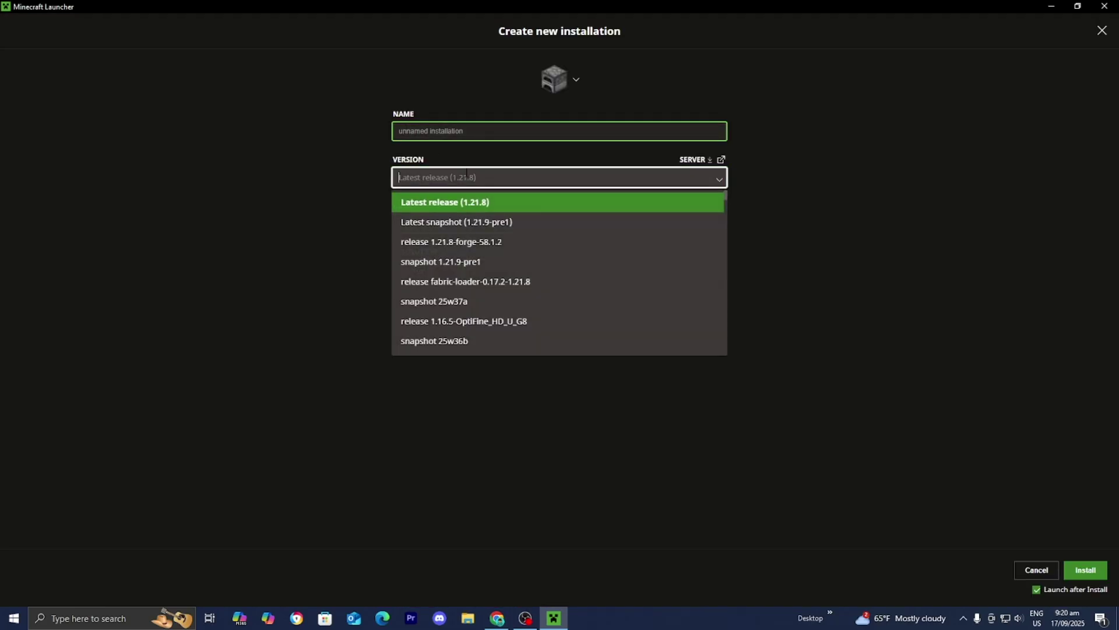
{"action": "type", "text": "1."}
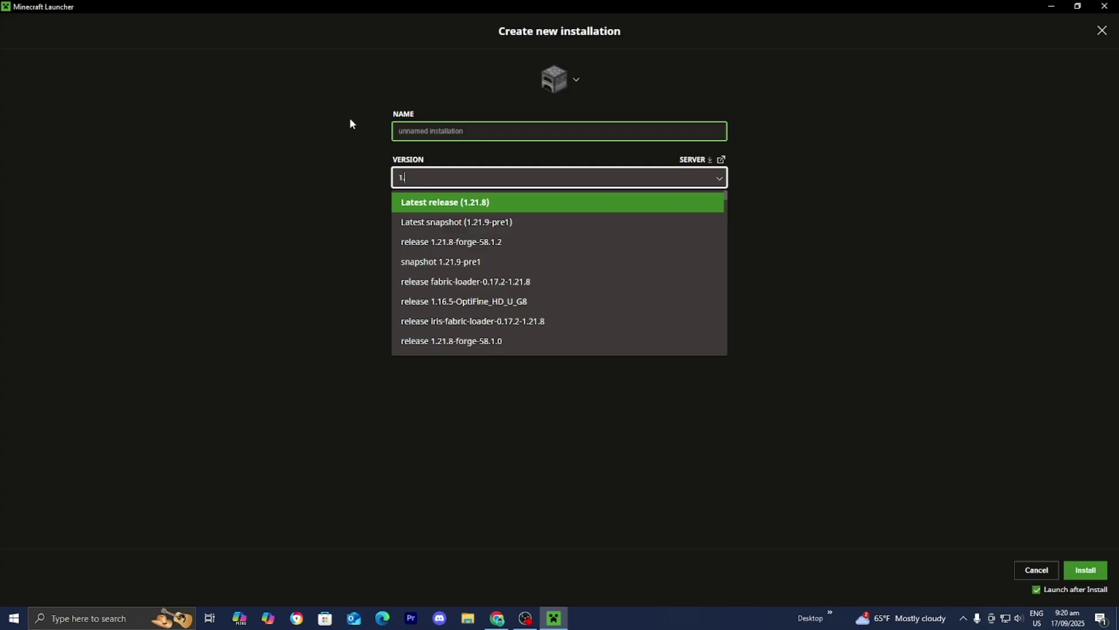
{"action": "type", "text": "20.2"}
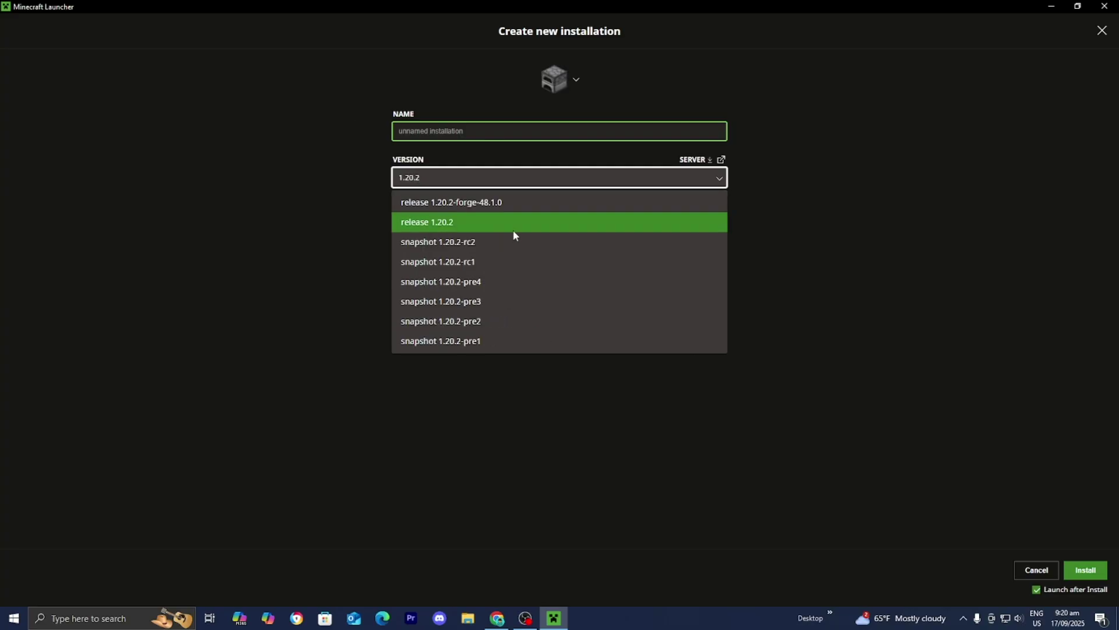
{"action": "left_click", "coordinate": [514, 230]}
{"action": "left_click", "coordinate": [1078, 567]}
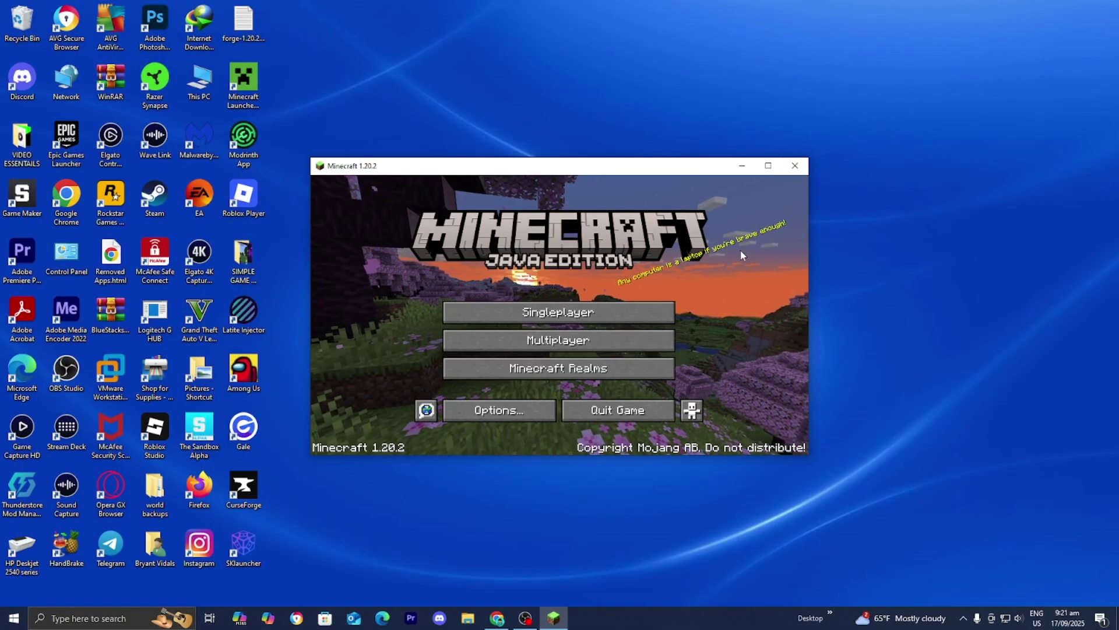
{"action": "left_click", "coordinate": [795, 167]}
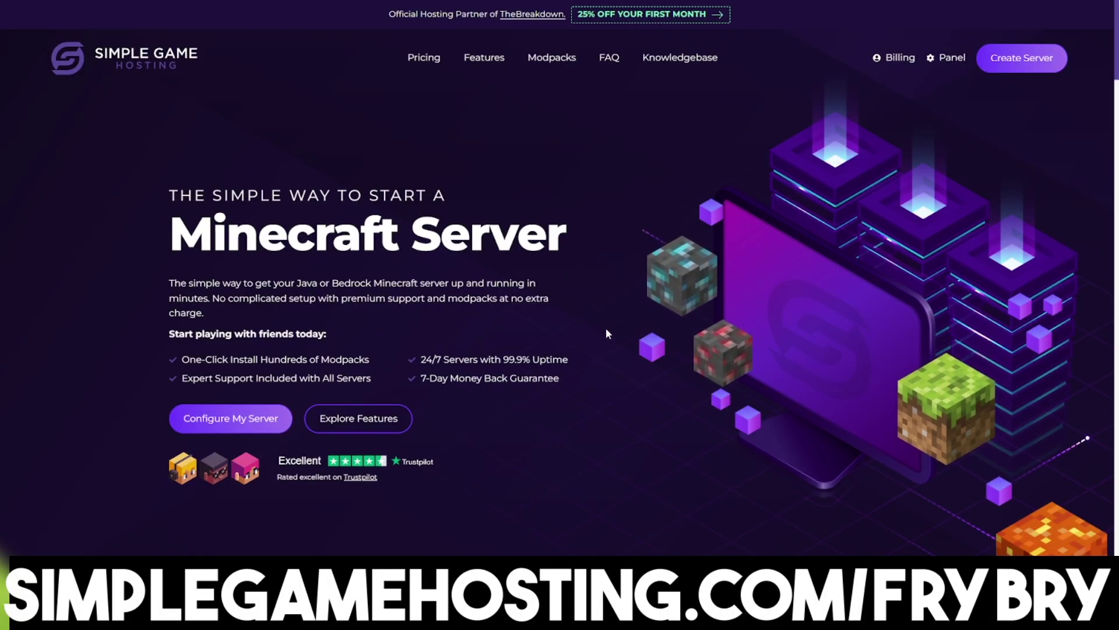
{"action": "scroll", "coordinate": [607, 328], "scroll_direction": "down", "scroll_amount": 10}
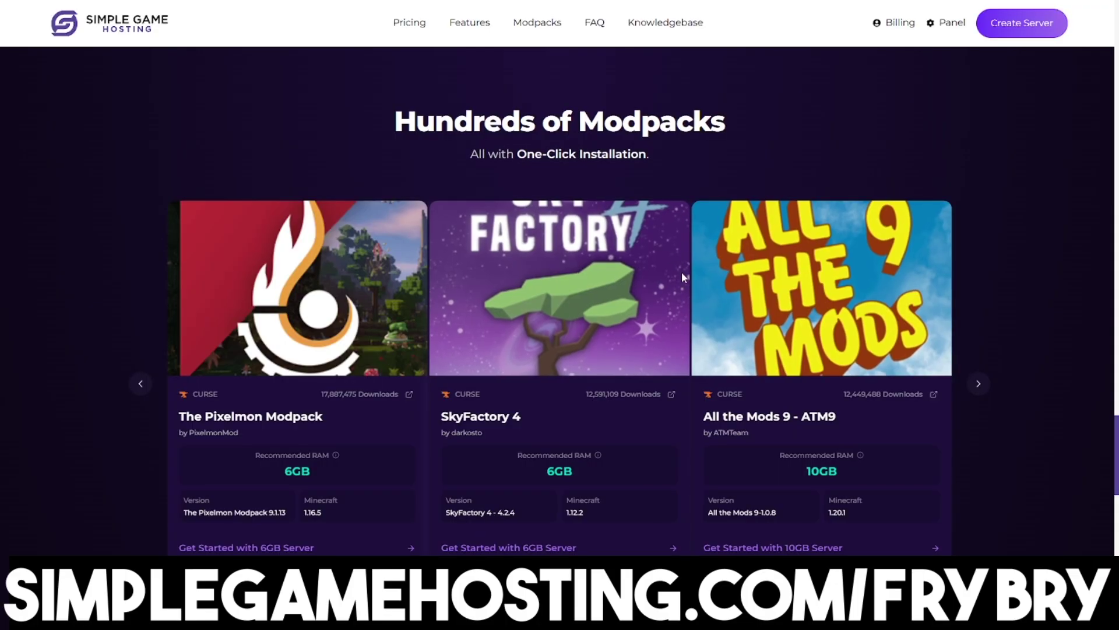
{"action": "scroll", "coordinate": [671, 425], "scroll_direction": "down", "scroll_amount": 1}
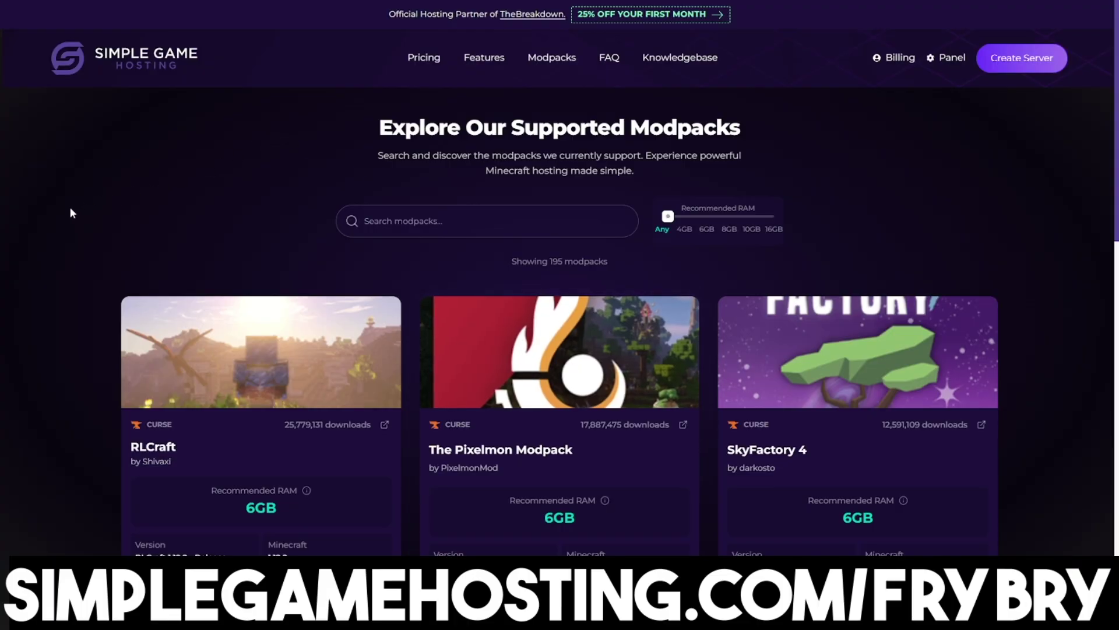
{"action": "scroll", "coordinate": [30, 225], "scroll_direction": "down", "scroll_amount": 2}
{"action": "scroll", "coordinate": [30, 225], "scroll_direction": "down", "scroll_amount": 2}
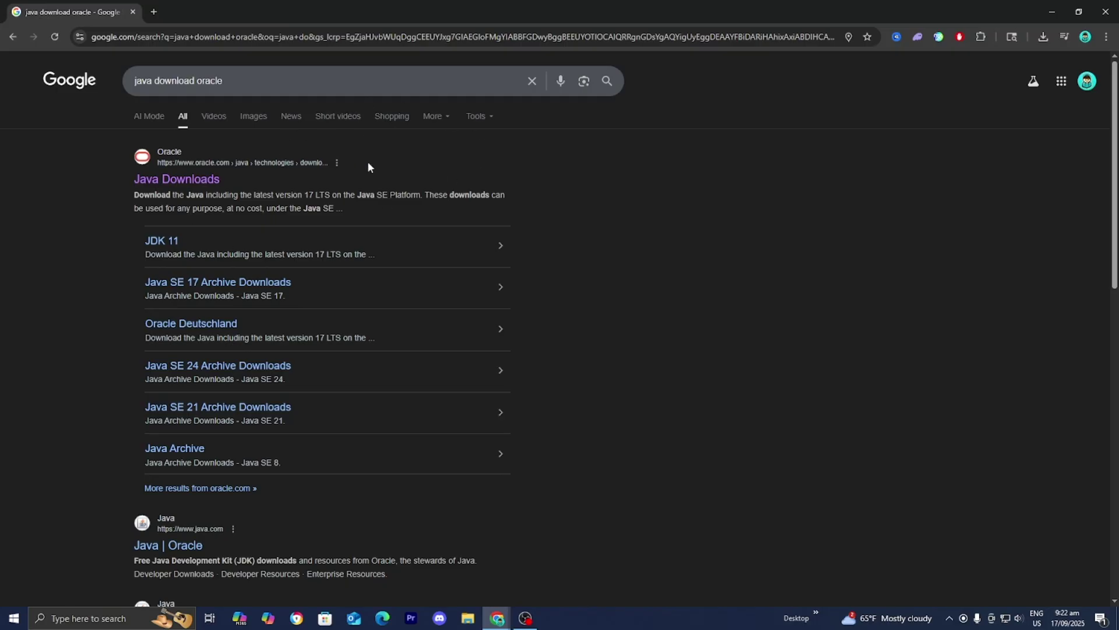
Open the Oracle Java Downloads result for 'java download oracle'
{"action": "left_click", "coordinate": [187, 183]}
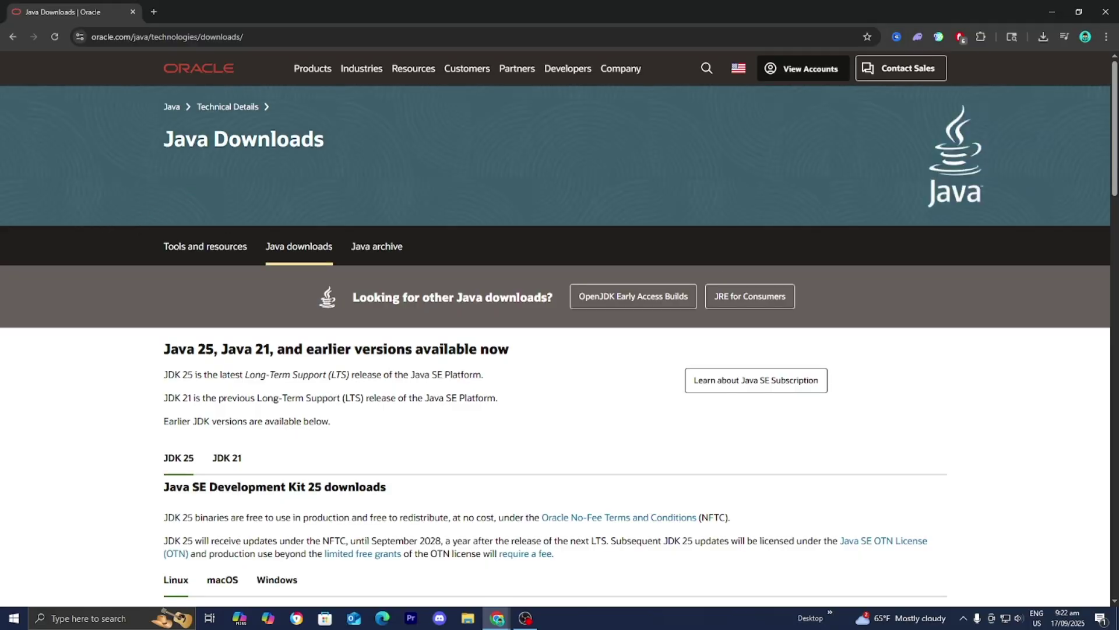
{"action": "scroll", "coordinate": [229, 237], "scroll_direction": "down", "scroll_amount": 3}
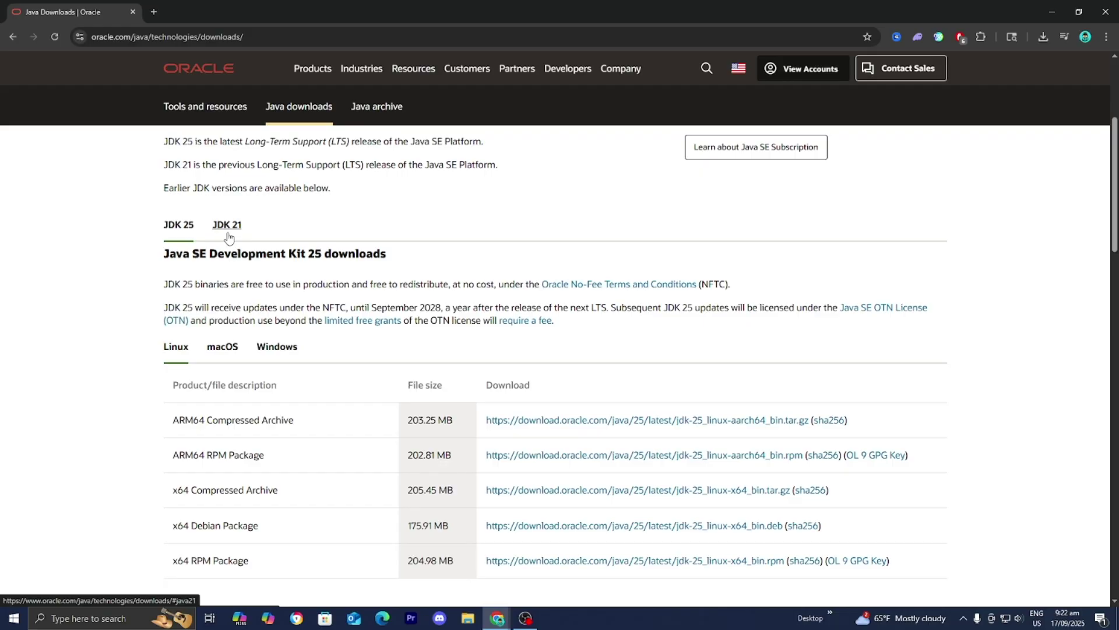
Show the JDK 21 downloads table for Windows
{"action": "left_click", "coordinate": [228, 235]}
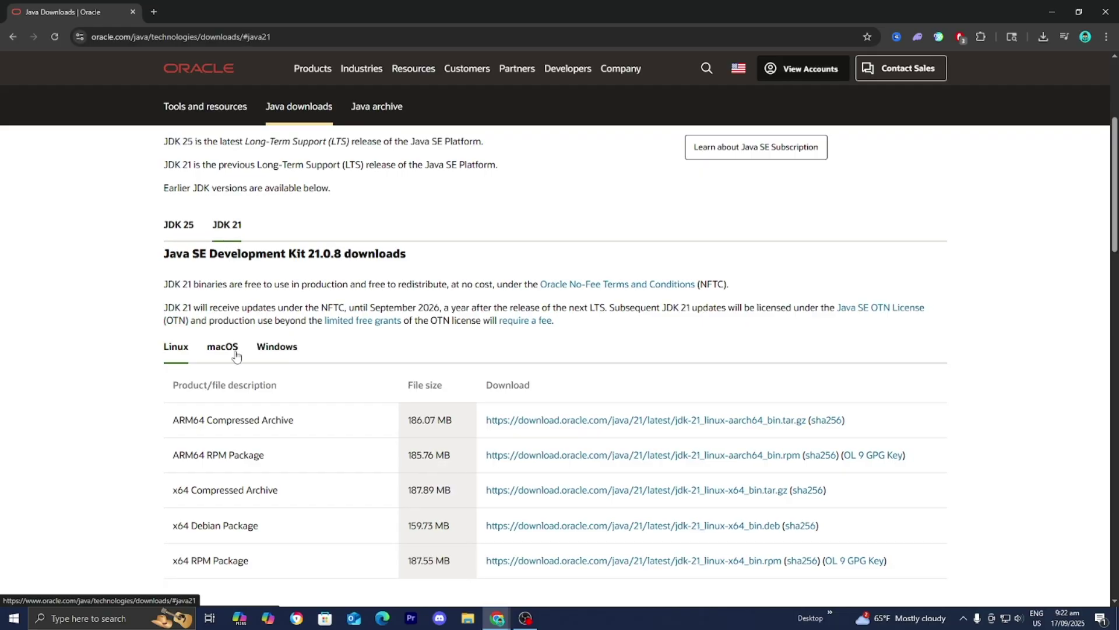
{"action": "left_click", "coordinate": [266, 349]}
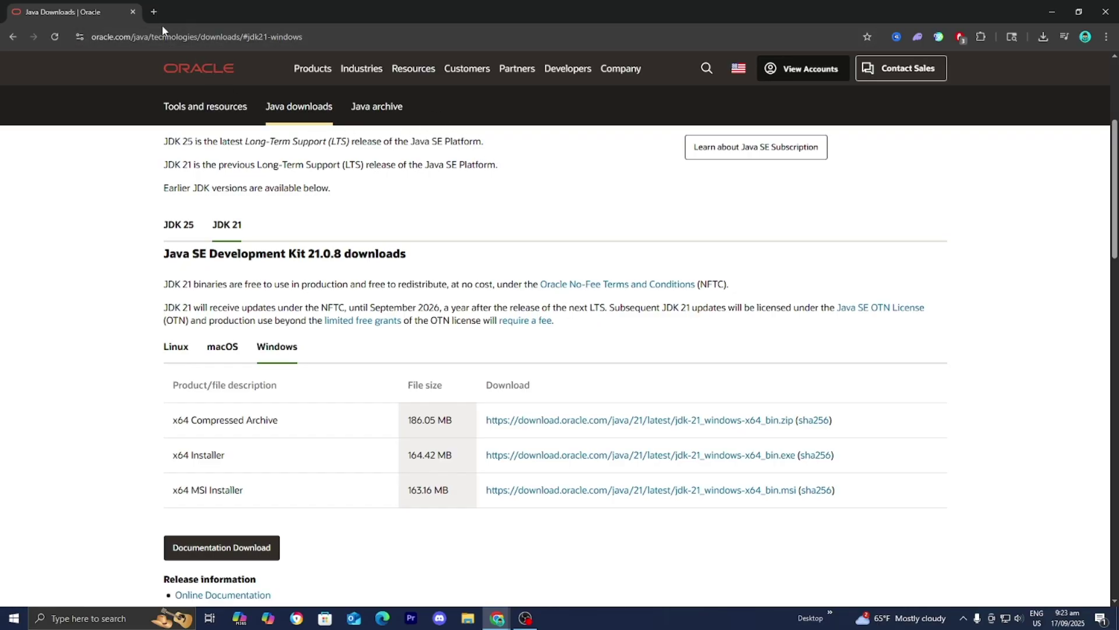
Search for 'jarfix download' in a new browser tab
{"action": "left_click", "coordinate": [154, 12]}
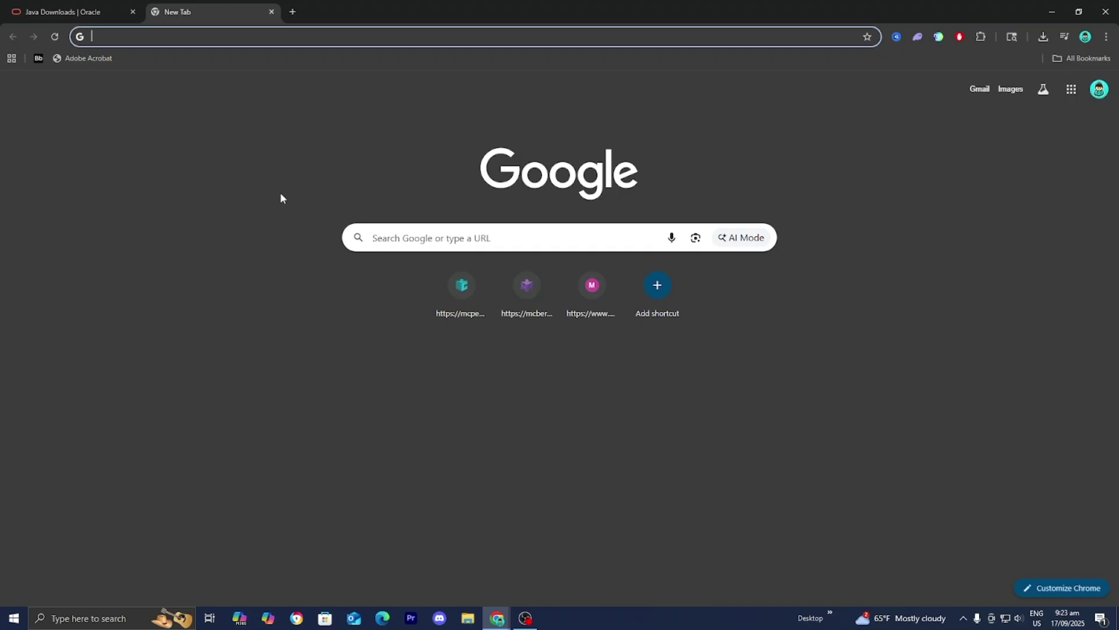
{"action": "type", "text": "jarfix download"}
{"action": "key", "text": "Return"}
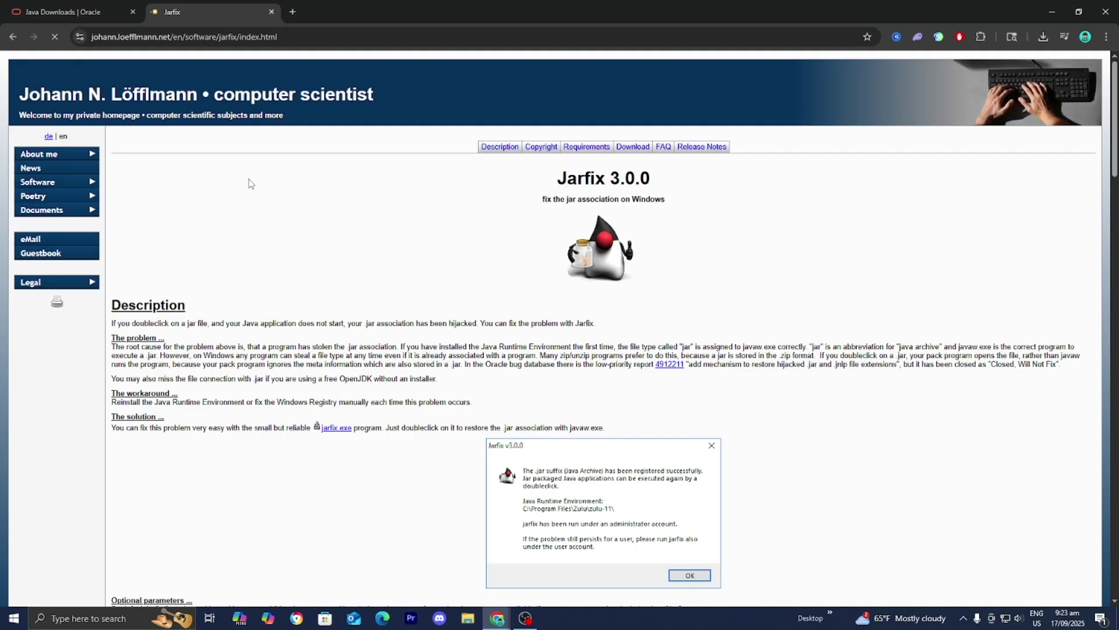
{"action": "scroll", "coordinate": [316, 424], "scroll_direction": "down", "scroll_amount": 2}
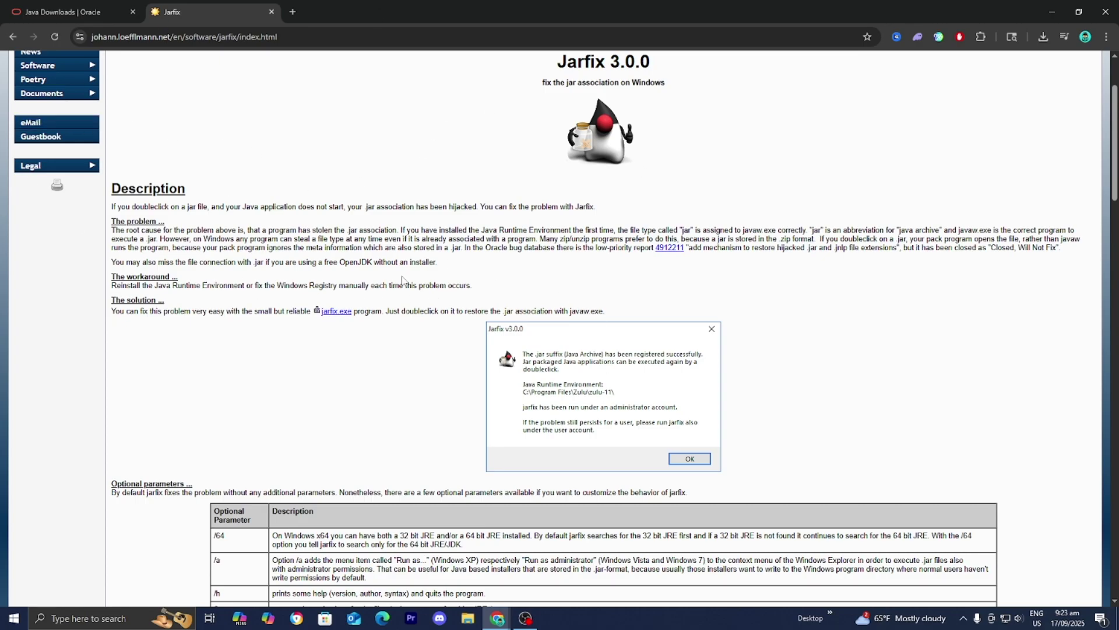
{"action": "scroll", "coordinate": [402, 280], "scroll_direction": "down", "scroll_amount": 1}
{"action": "scroll", "coordinate": [402, 280], "scroll_direction": "down", "scroll_amount": 1}
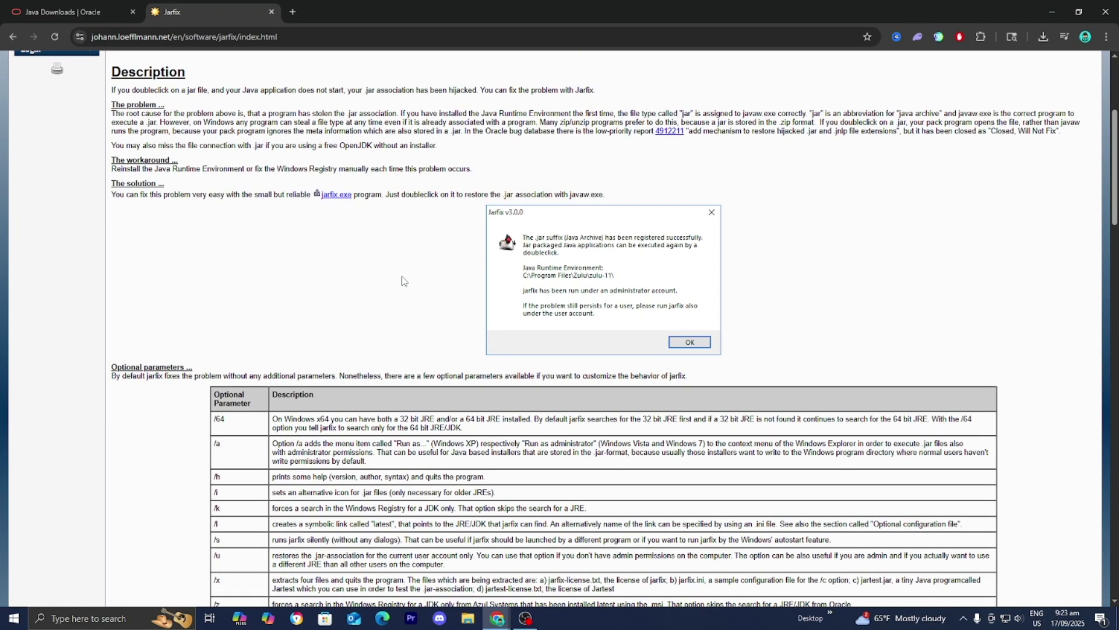
{"action": "scroll", "coordinate": [402, 280], "scroll_direction": "up", "scroll_amount": 3}
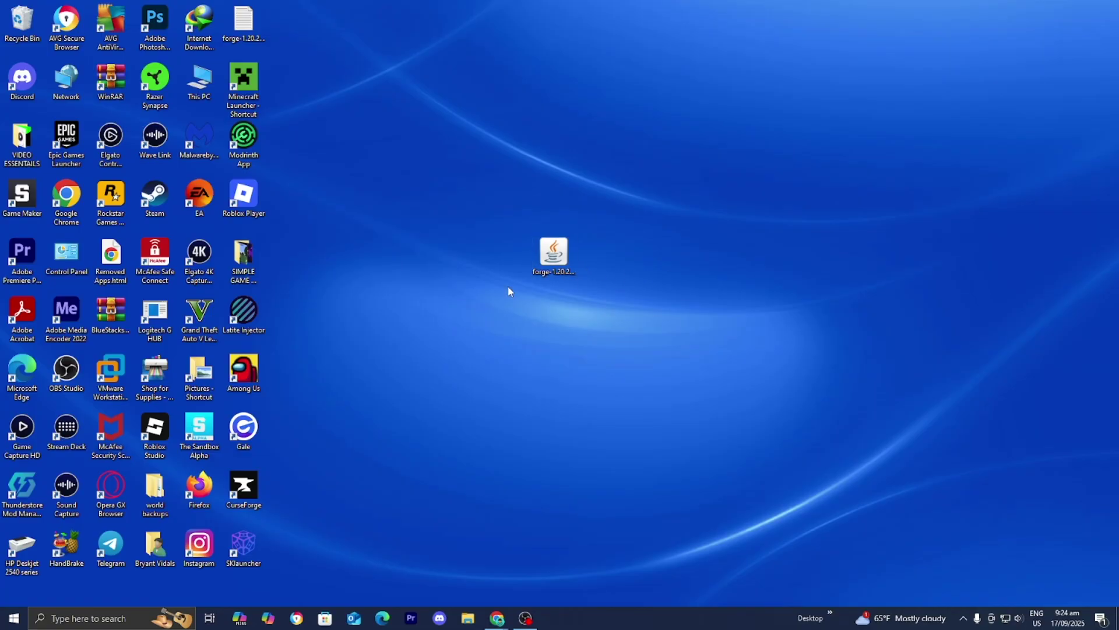
Launch Run from Windows search and run %appdata%
{"action": "left_click", "coordinate": [117, 616]}
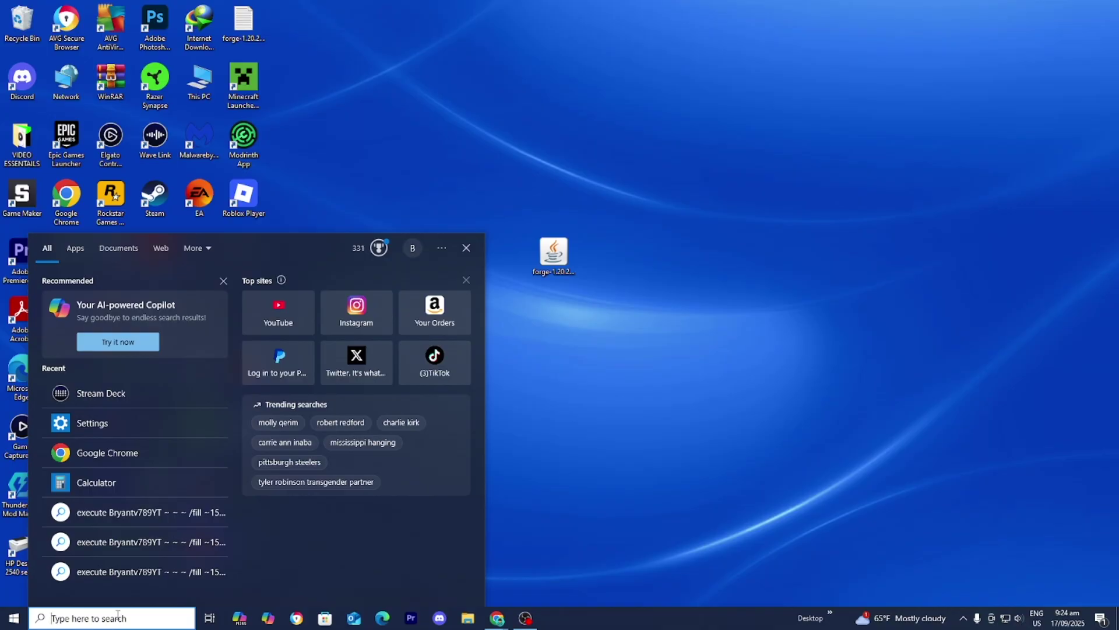
{"action": "type", "text": "run"}
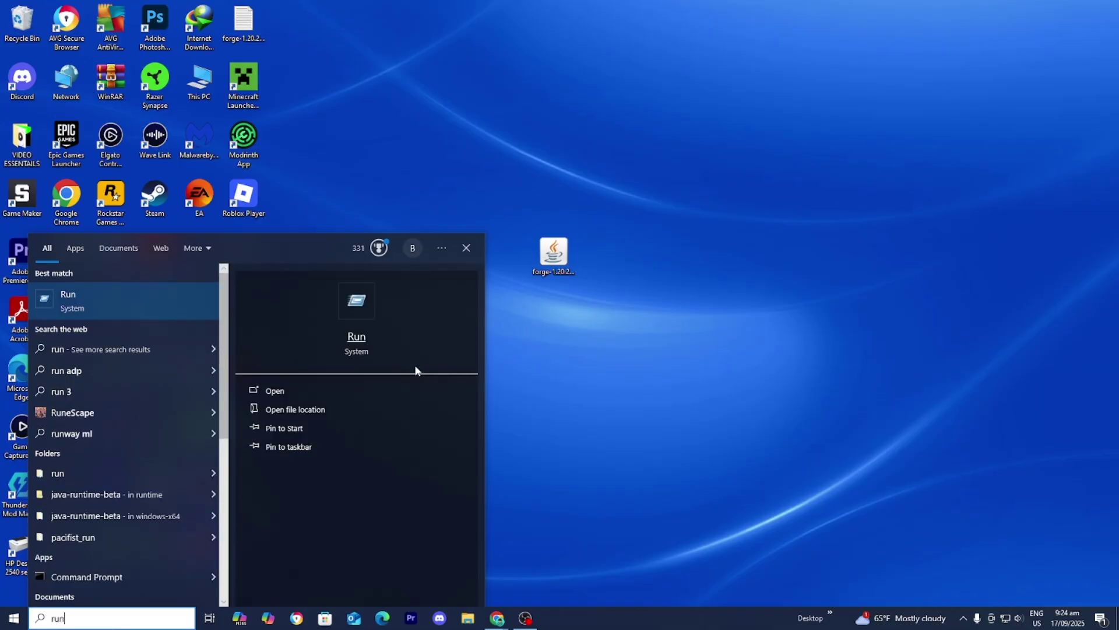
{"action": "left_click", "coordinate": [333, 390]}
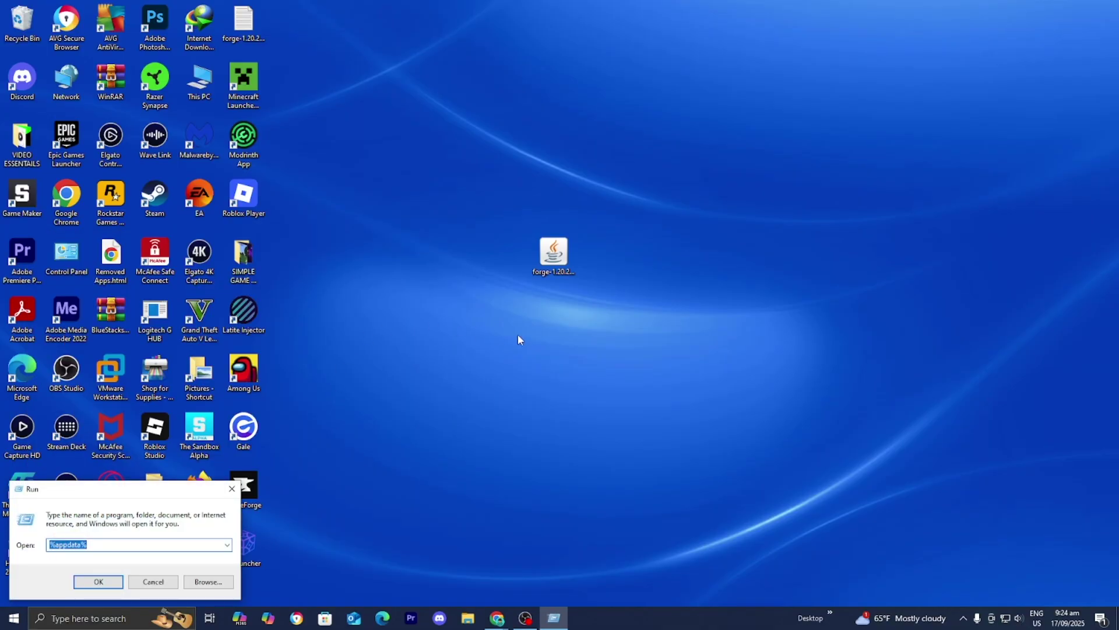
{"action": "left_click", "coordinate": [110, 545]}
{"action": "left_click", "coordinate": [96, 577]}
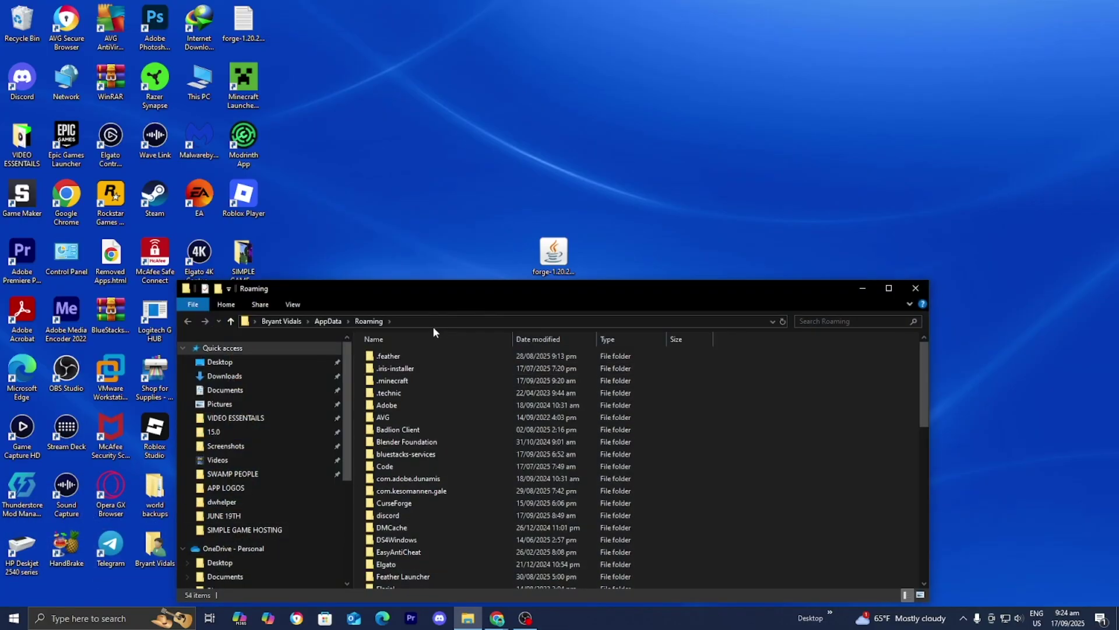
Browse into .minecraft to the mods folder with the lucky-block-forge jar, then close Explorer
{"action": "left_click_drag", "start_coordinate": [438, 282], "coordinate": [467, 193]}
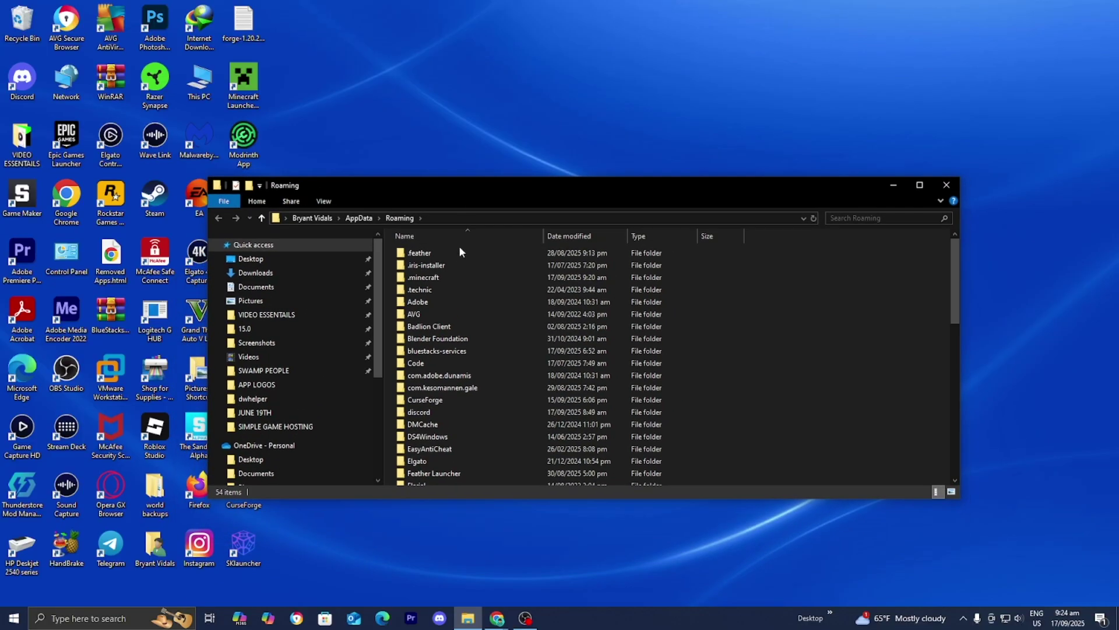
{"action": "left_click", "coordinate": [446, 278]}
{"action": "double_click", "coordinate": [445, 277]}
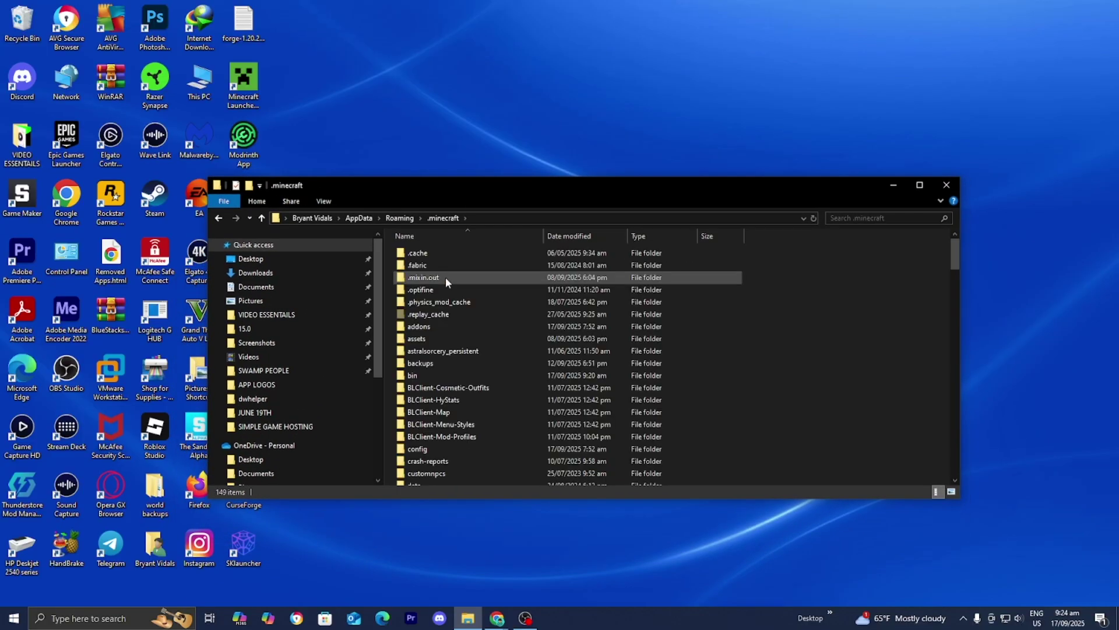
{"action": "scroll", "coordinate": [445, 277], "scroll_direction": "down", "scroll_amount": 3}
{"action": "scroll", "coordinate": [444, 282], "scroll_direction": "down", "scroll_amount": 3}
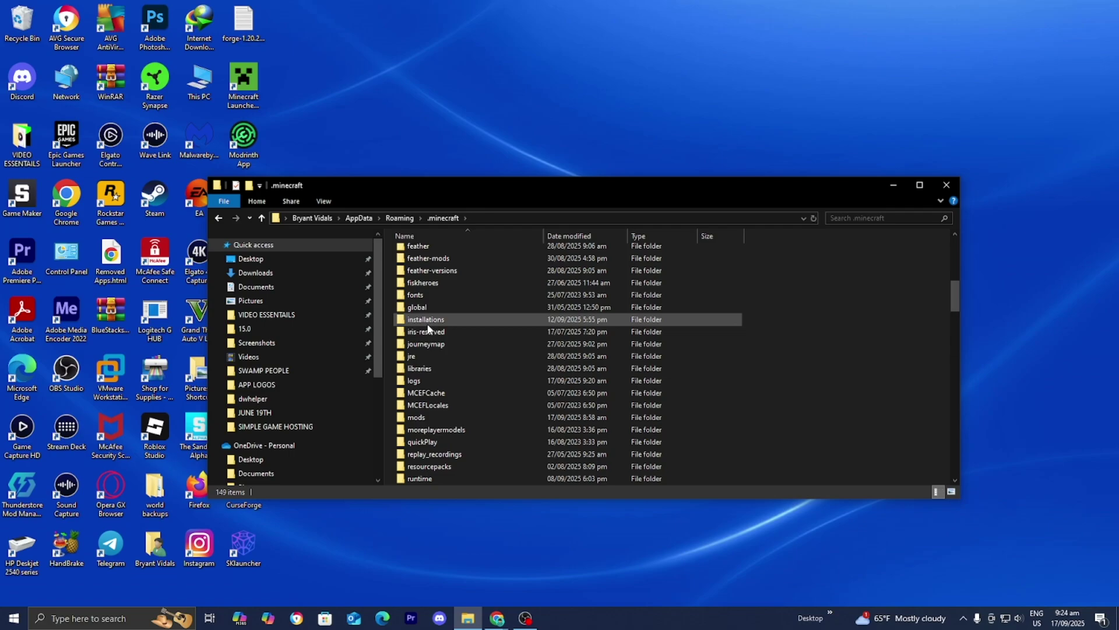
{"action": "left_click", "coordinate": [422, 421]}
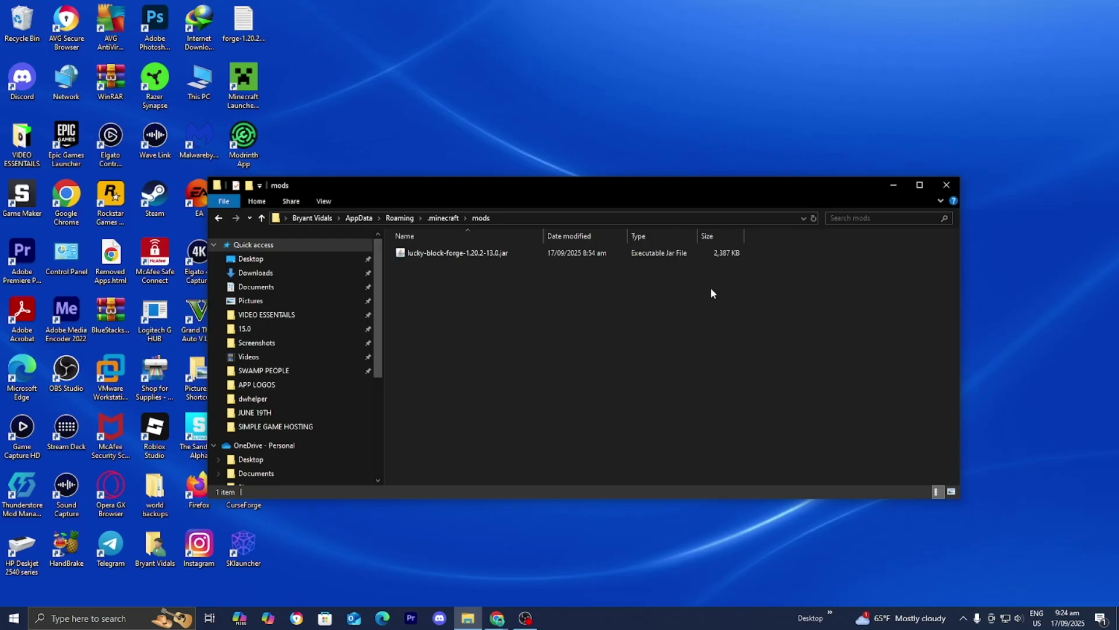
{"action": "left_click", "coordinate": [942, 187]}
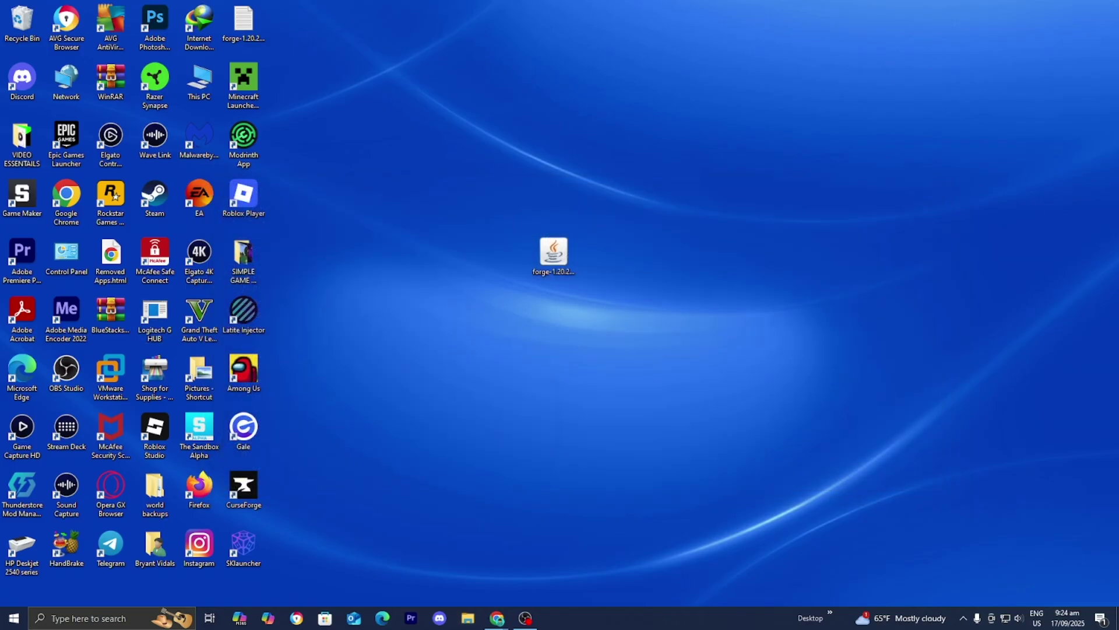